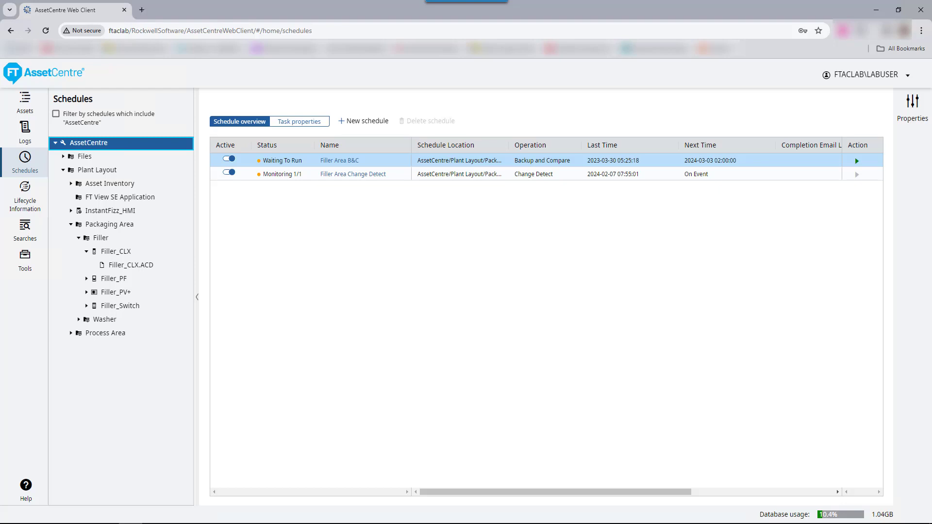
Create a new schedule for the Filler folder with the Disaster Recovery - Backup and Compare operation
{"action": "left_click", "coordinate": [101, 238]}
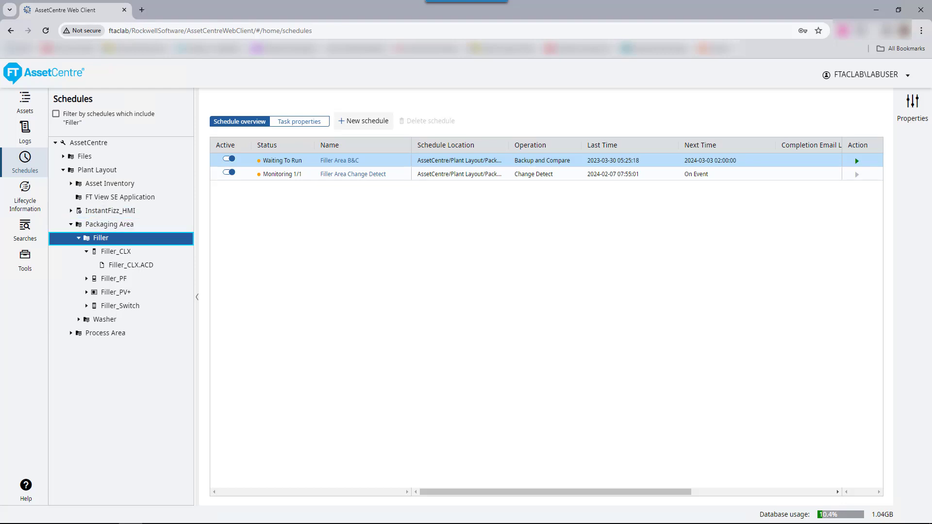
{"action": "left_click", "coordinate": [364, 121]}
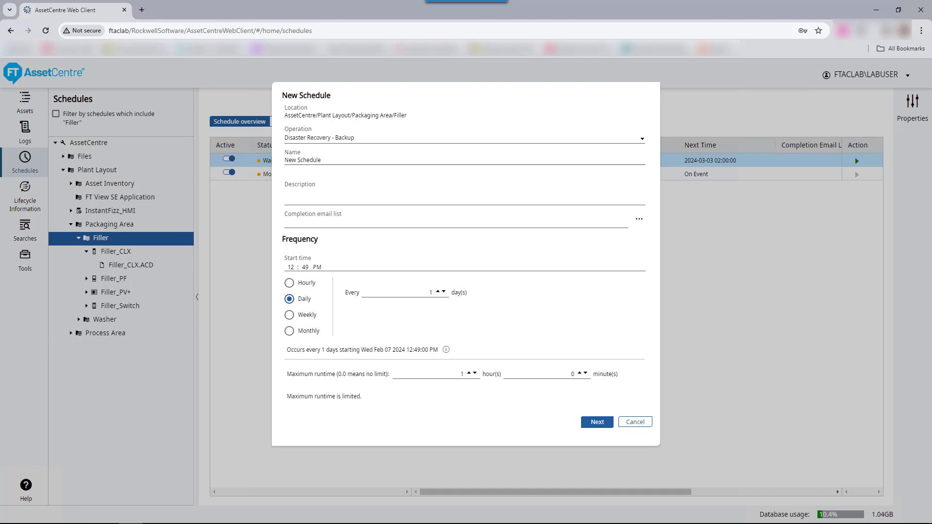
{"action": "key", "text": "alt+Down"}
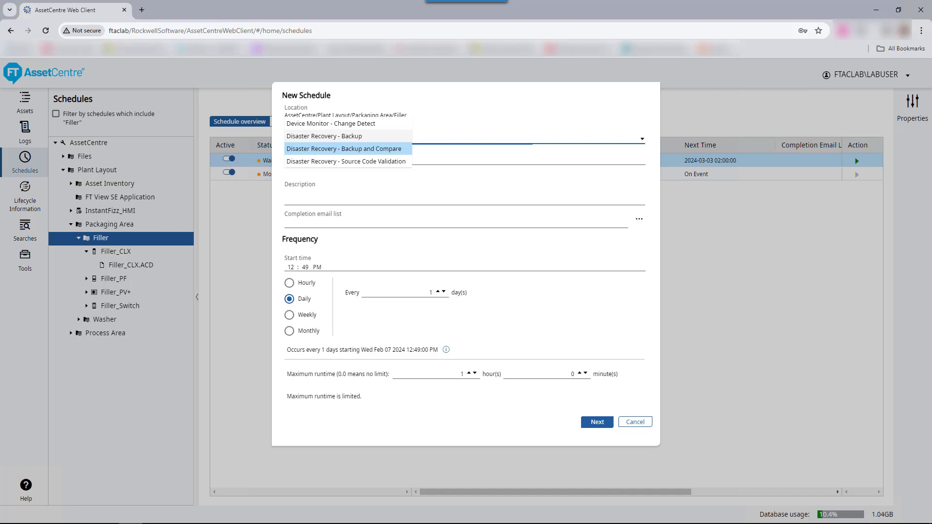
{"action": "left_click", "coordinate": [346, 161]}
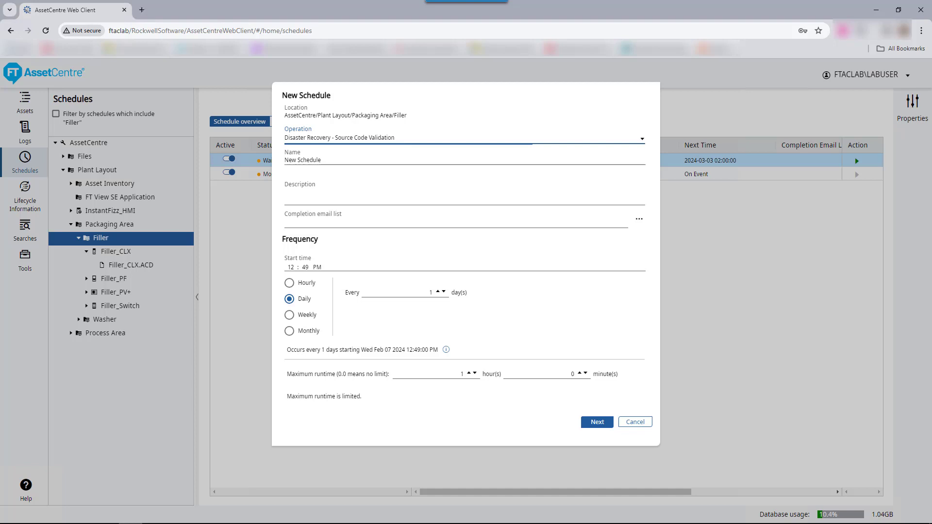
{"action": "key", "text": "space"}
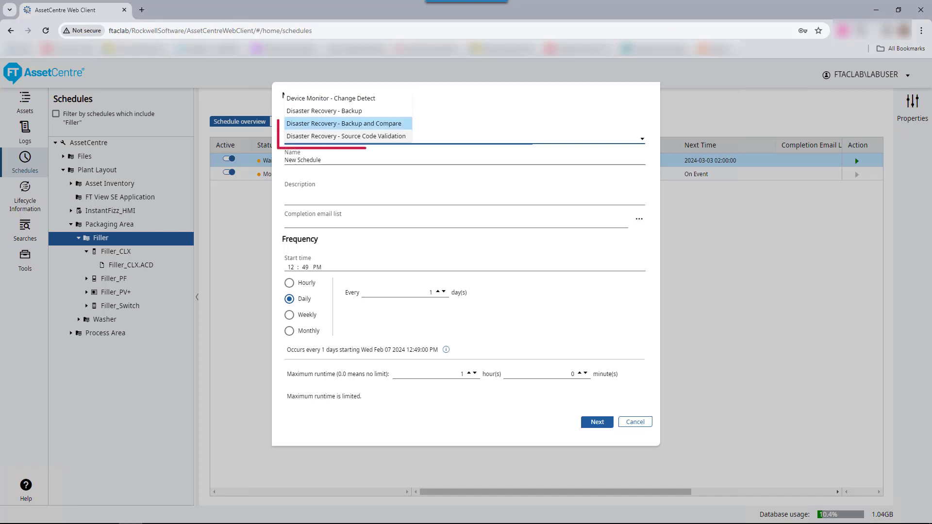
{"action": "left_click", "coordinate": [344, 124]}
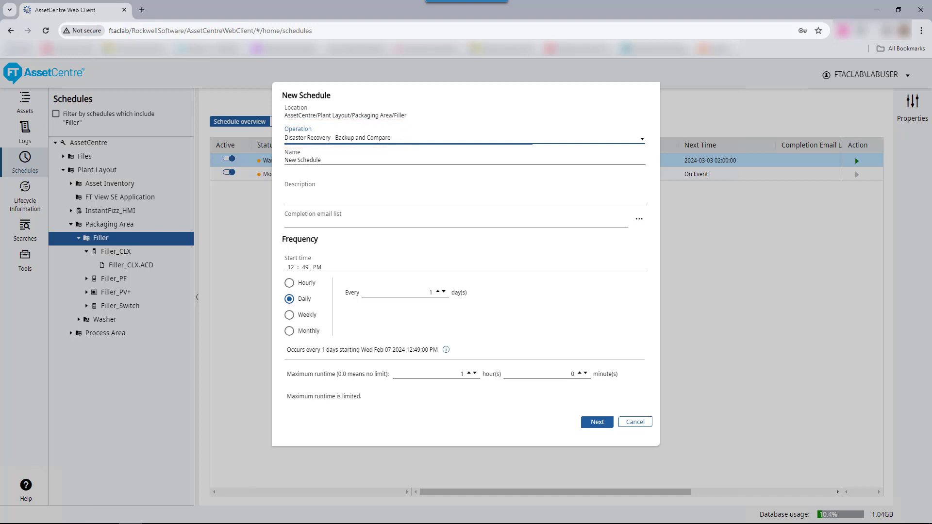
Name the schedule "Filler section backup and compare" and add the listed contact to its completion email list
{"action": "left_click", "coordinate": [321, 159]}
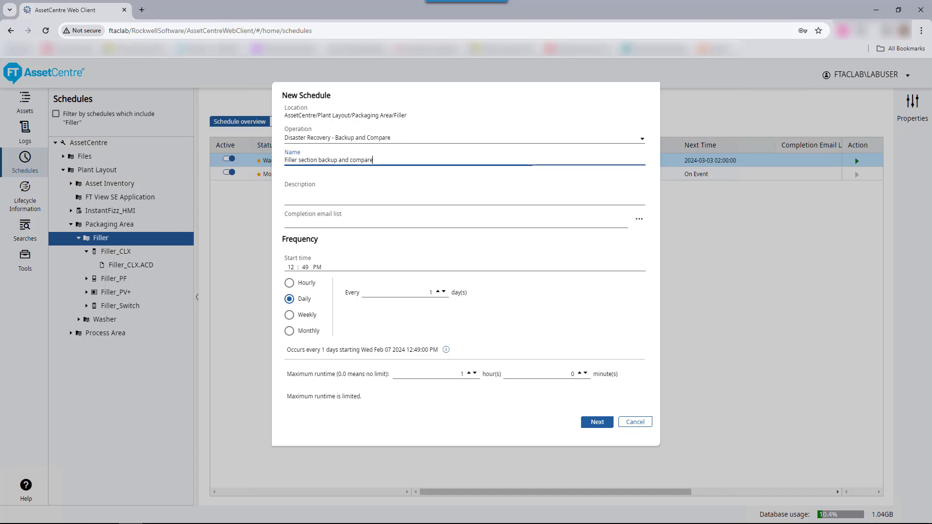
{"action": "left_click", "coordinate": [639, 218]}
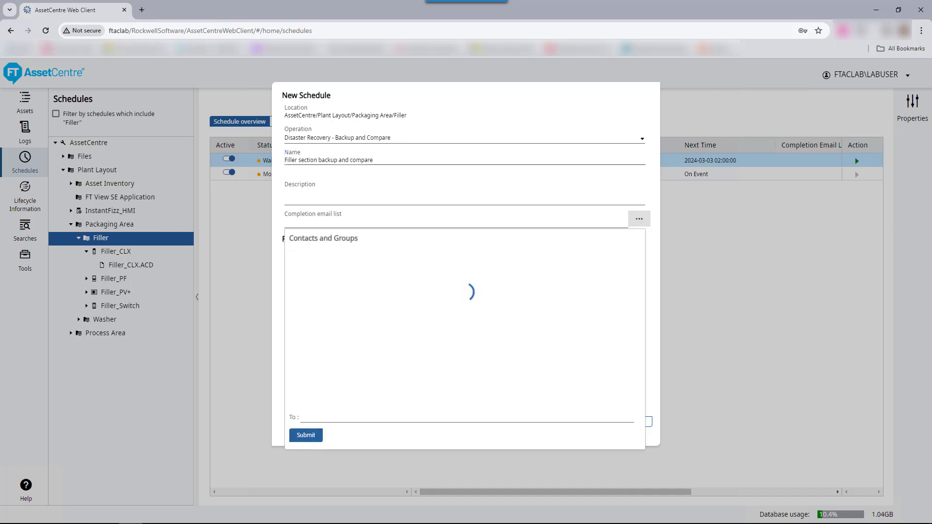
{"action": "left_click", "coordinate": [452, 273]}
{"action": "left_click", "coordinate": [306, 403]}
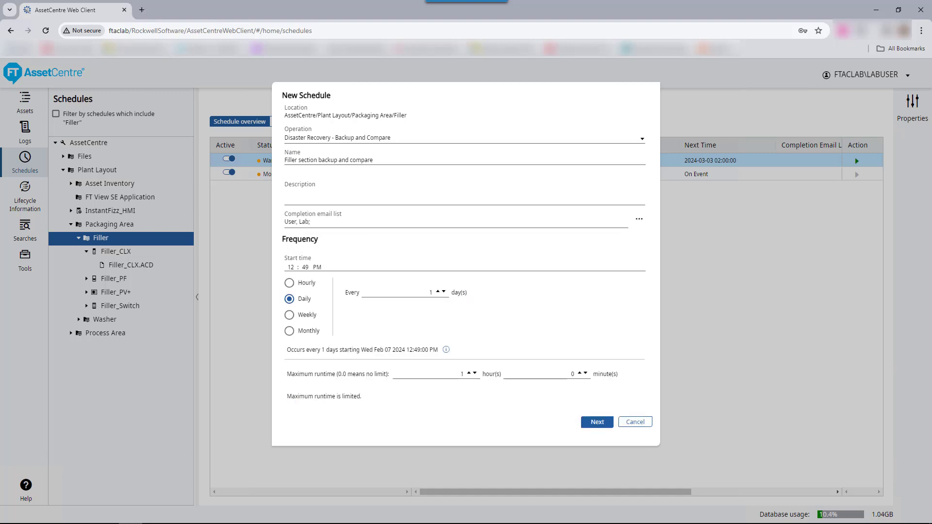
Set the schedule to start at 02:00 and repeat weekly on Sunday only, and proceed to its task properties
{"action": "left_click_drag", "start_coordinate": [308, 267], "coordinate": [290, 268]}
{"action": "type", "text": "0200"}
{"action": "left_click", "coordinate": [289, 315]}
{"action": "left_click", "coordinate": [350, 316]}
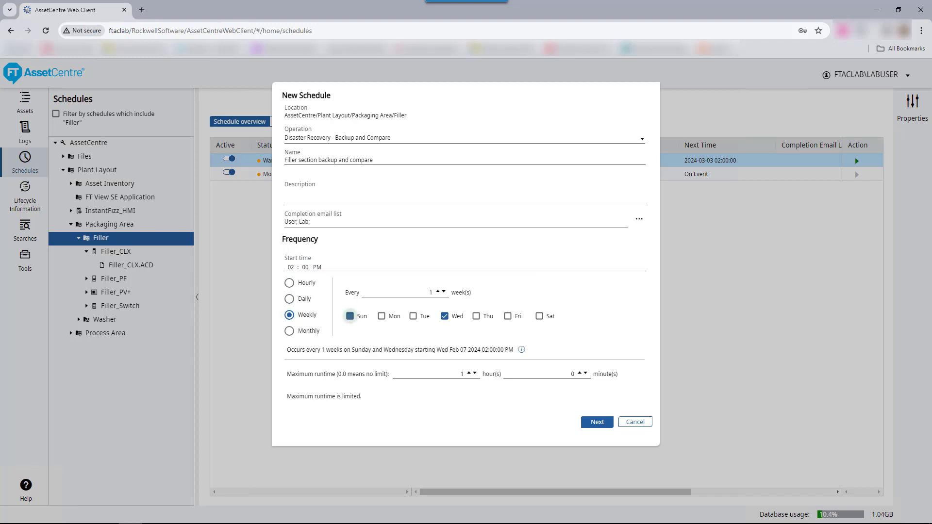
{"action": "left_click", "coordinate": [444, 316]}
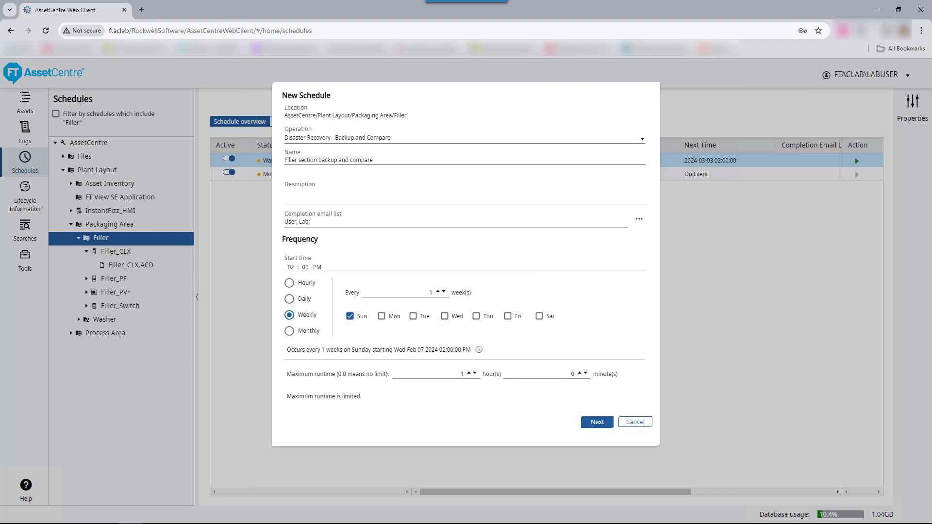
{"action": "left_click", "coordinate": [597, 422]}
Exclude Filler_PF, Filler_PV+ and Filler_Switch from the schedule, keeping only the Filler_CLX asset
{"action": "left_click", "coordinate": [290, 209]}
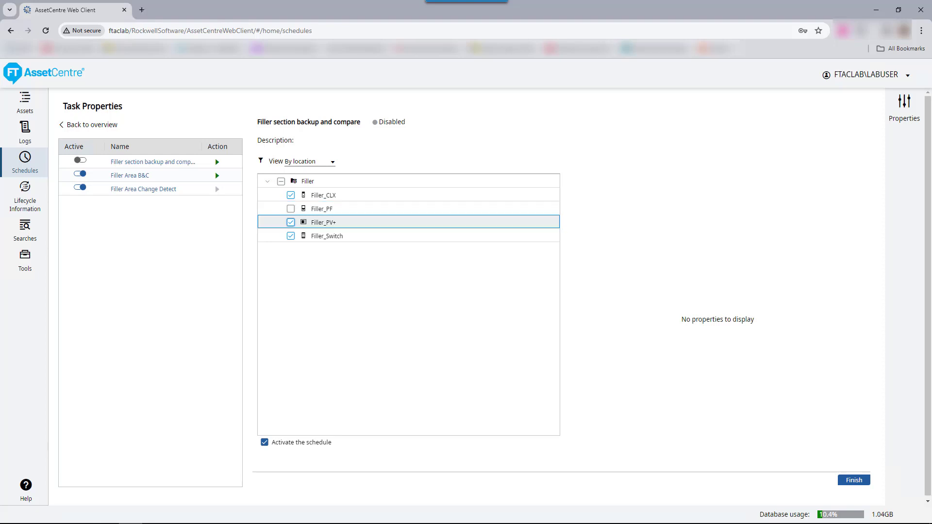
{"action": "left_click", "coordinate": [291, 223]}
{"action": "left_click", "coordinate": [290, 236]}
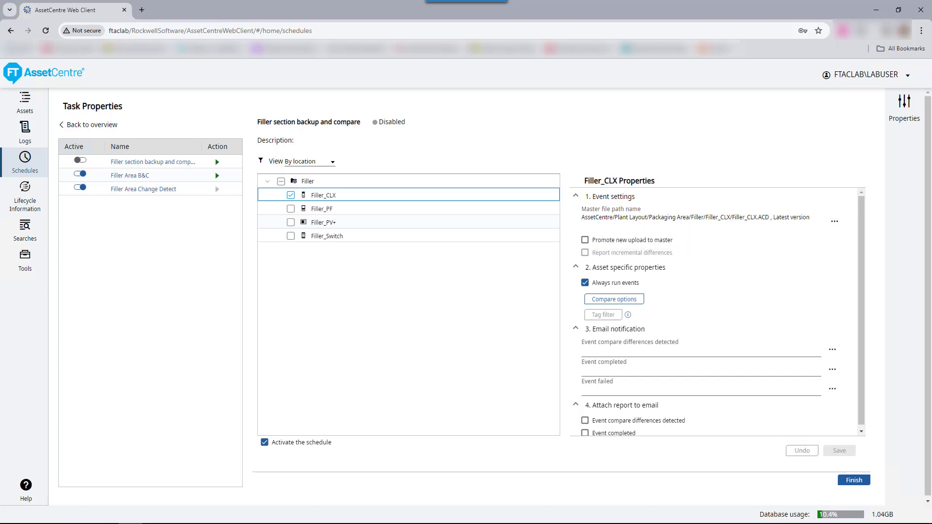
For Filler_CLX, enable promoting new uploads to master and notify the listed contact by email when compare differences are detected
{"action": "left_click", "coordinate": [585, 239]}
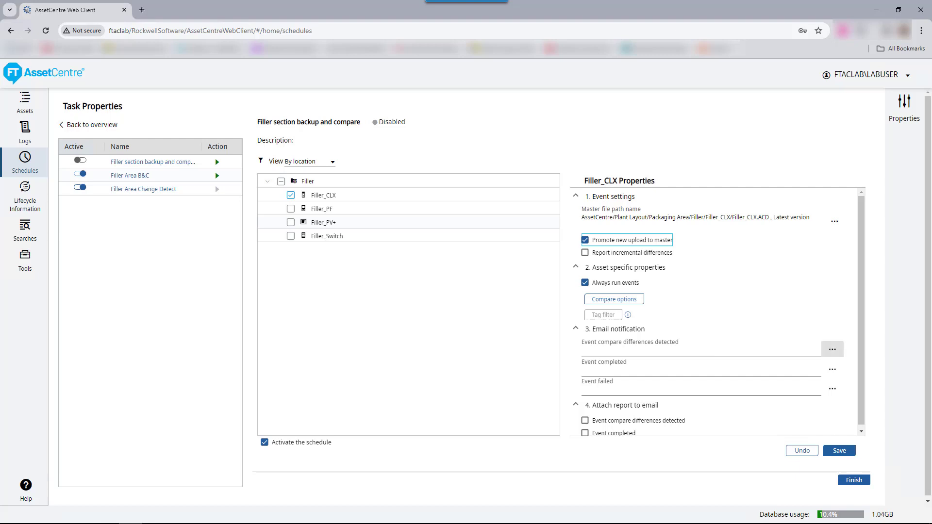
{"action": "left_click", "coordinate": [833, 350]}
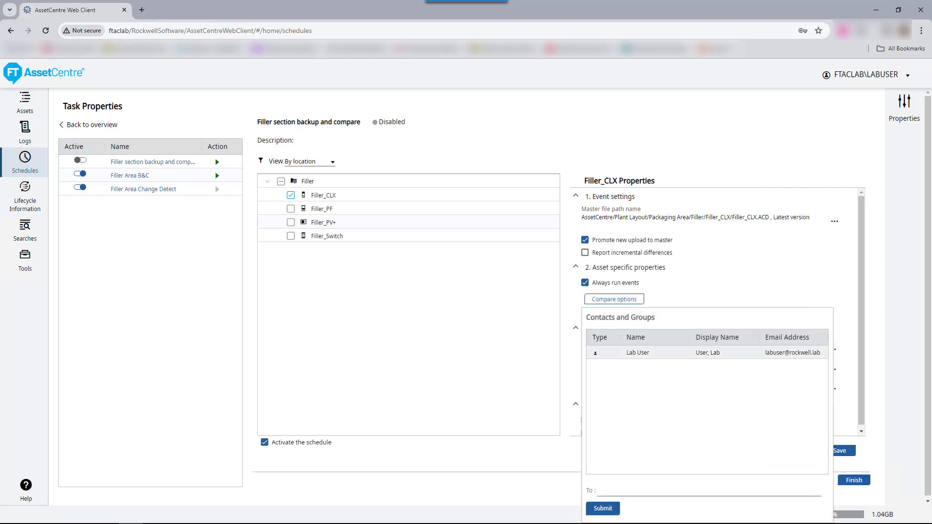
{"action": "double_click", "coordinate": [724, 352]}
{"action": "left_click", "coordinate": [603, 509]}
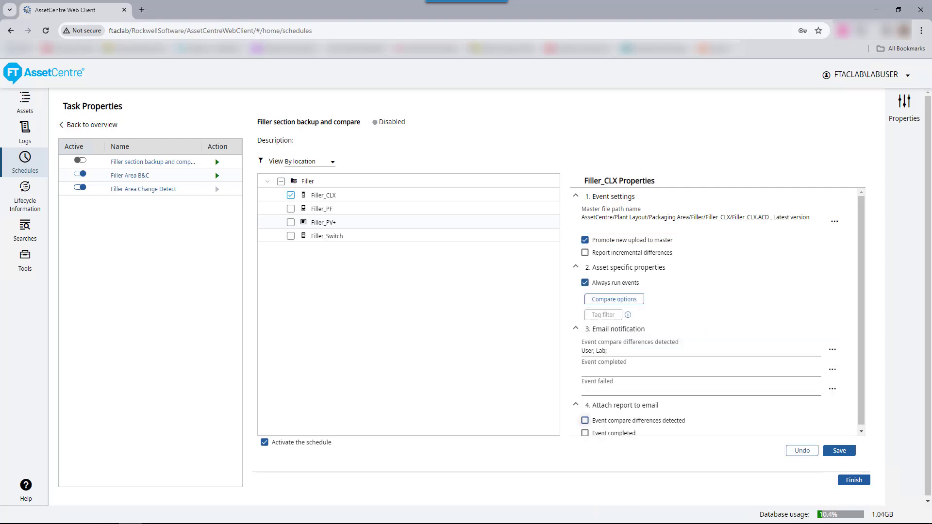
Attach the report to the compare-differences-detected email, save the Filler_CLX properties and finish the activated schedule
{"action": "left_click", "coordinate": [585, 421]}
{"action": "left_click", "coordinate": [840, 450]}
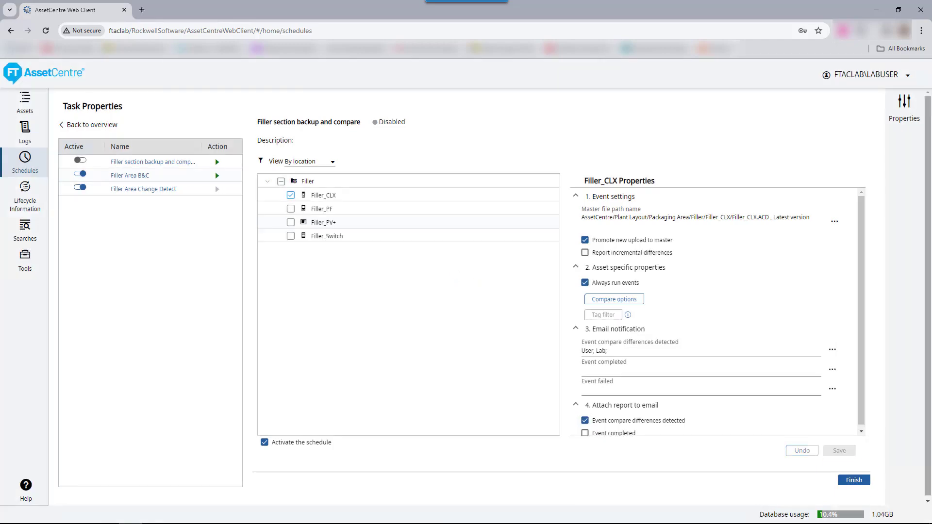
{"action": "left_click", "coordinate": [854, 480]}
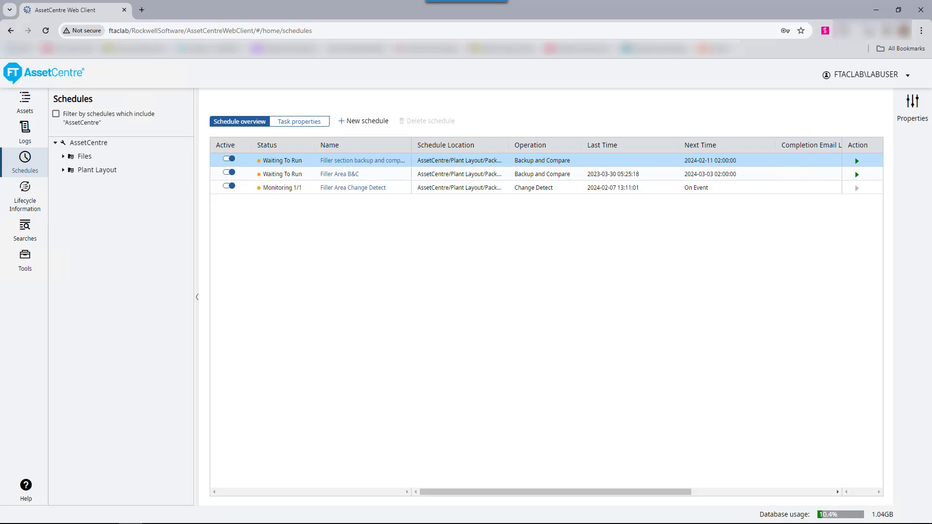
Run the Filler section backup and compare schedule immediately
{"action": "left_click", "coordinate": [858, 161]}
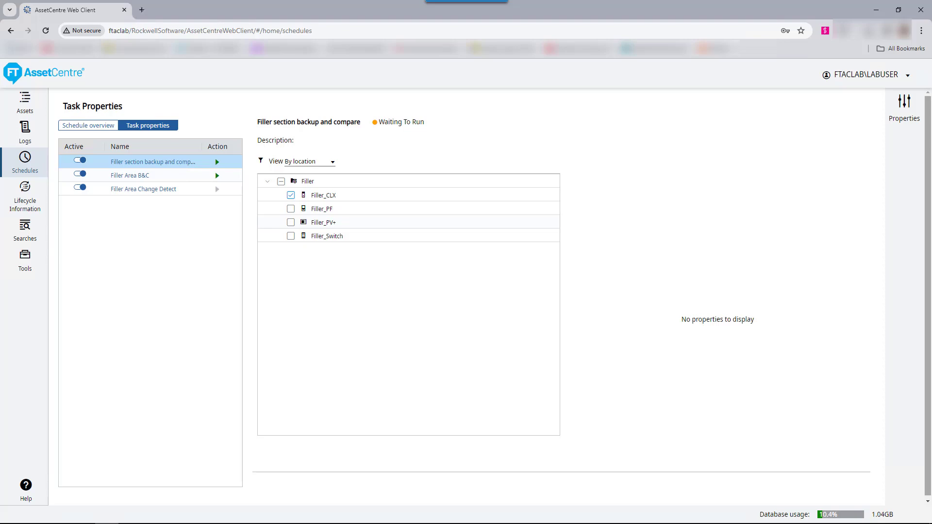
{"action": "left_click", "coordinate": [216, 161]}
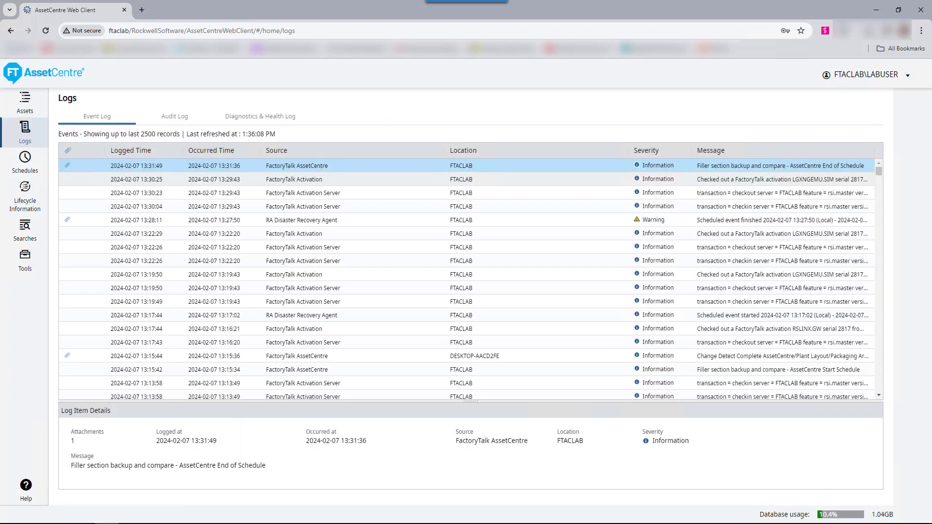
Open the compare report attached to the schedule's end-of-schedule log entry, examine its third page and return to the AssetCentre web client
{"action": "left_click", "coordinate": [68, 165]}
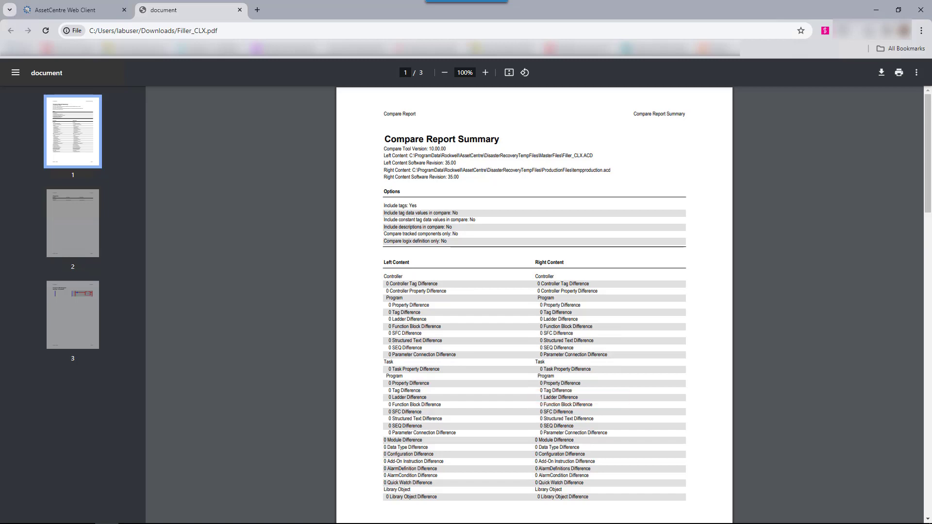
{"action": "left_click", "coordinate": [72, 315]}
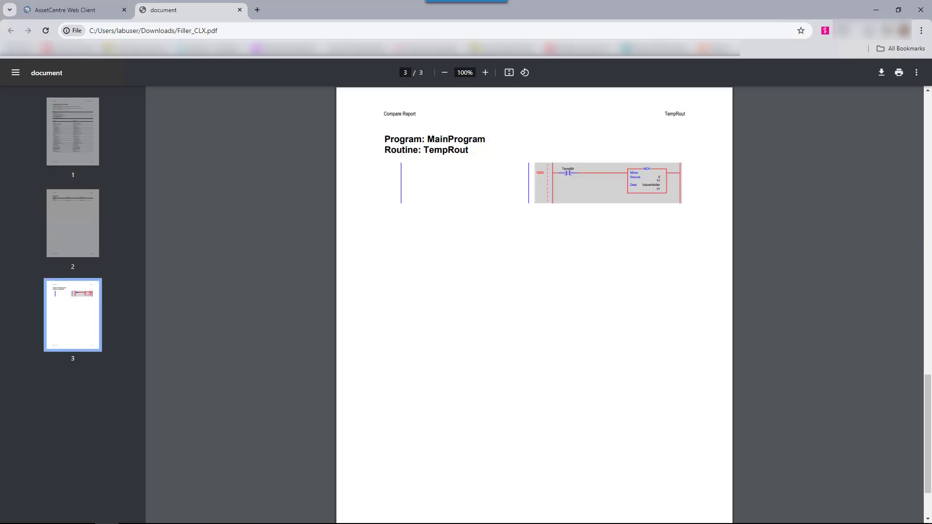
{"action": "left_click", "coordinate": [65, 10]}
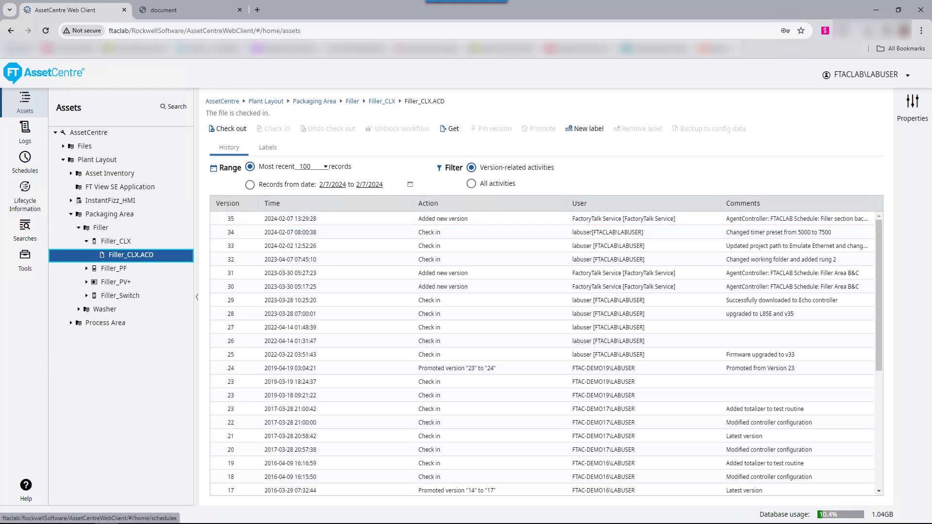
Deactivate the Filler section backup and compare schedule and change its frequency to monthly on day 7
{"action": "left_click", "coordinate": [25, 163]}
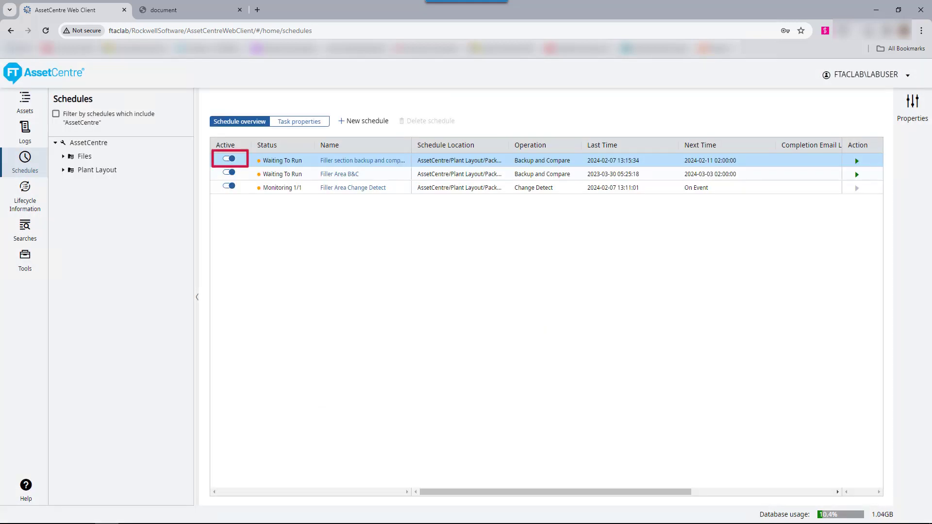
{"action": "left_click", "coordinate": [229, 159]}
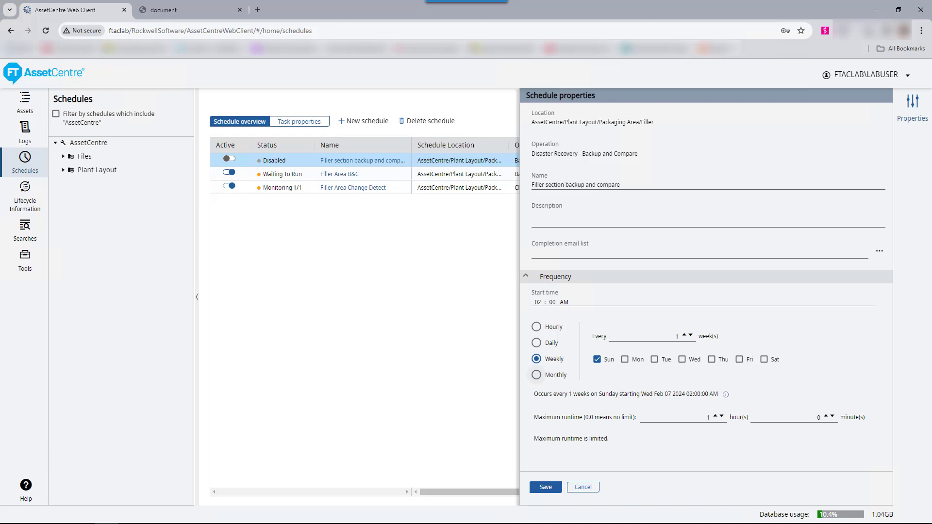
{"action": "left_click", "coordinate": [536, 375]}
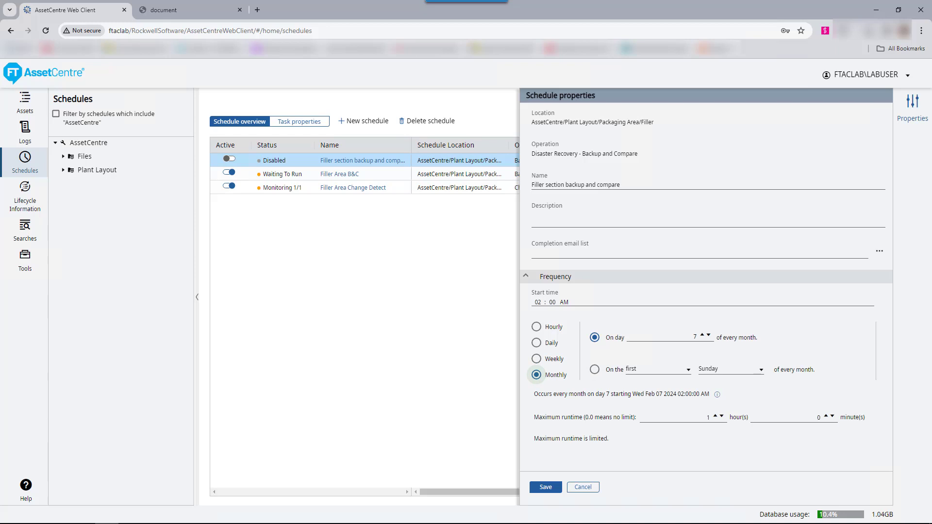
{"action": "left_click", "coordinate": [545, 487]}
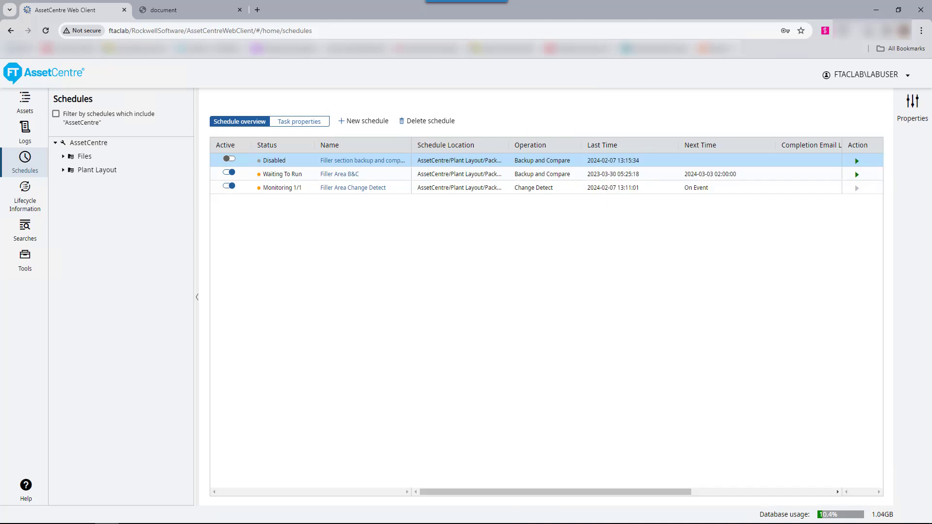
Delete the Filler section backup and compare schedule and confirm the deletion
{"action": "left_click", "coordinate": [427, 121]}
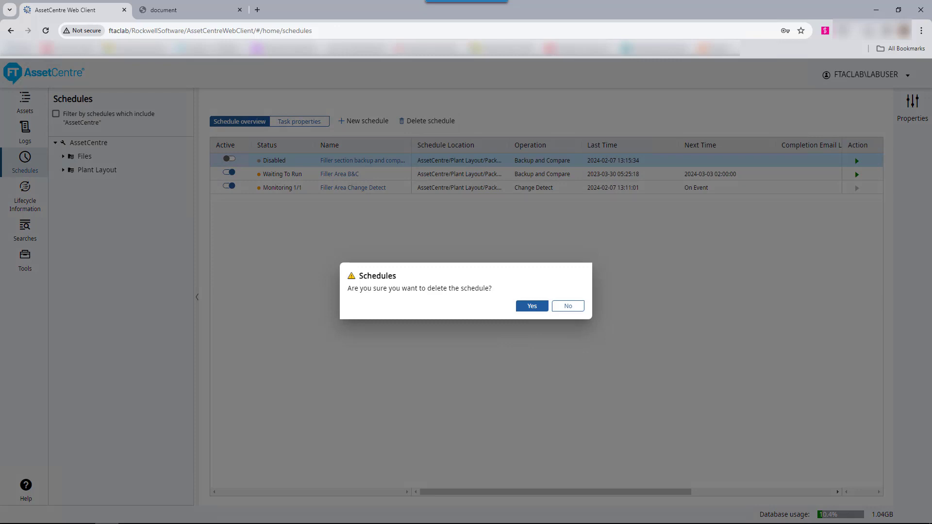
{"action": "left_click", "coordinate": [532, 306]}
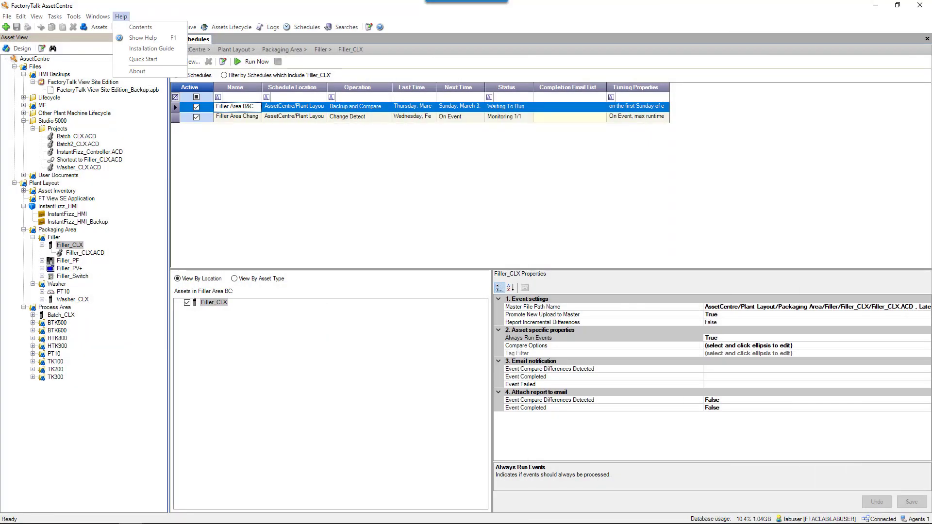
In the FactoryTalk AssetCentre desktop client, view the product information and inspect the server feature details for Disaster Recovery - Rockwell
{"action": "key", "text": "a"}
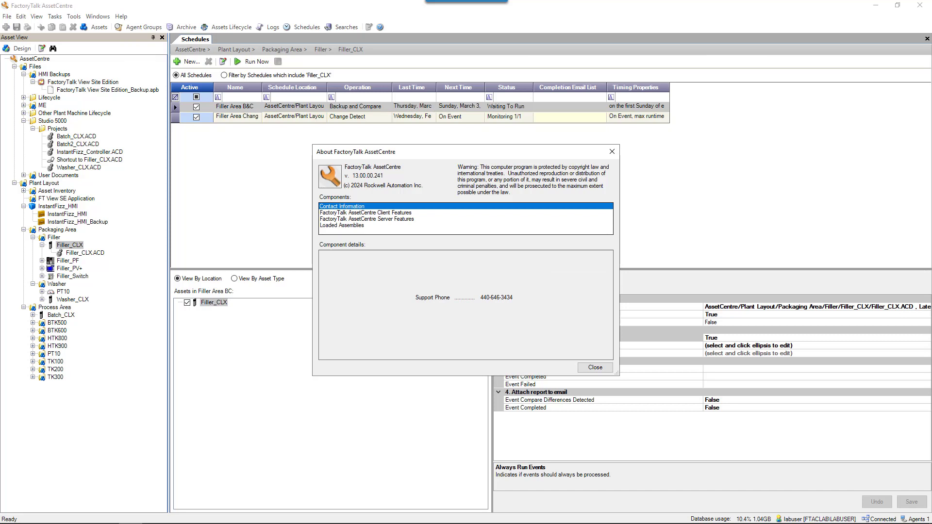
{"action": "left_click", "coordinate": [367, 219]}
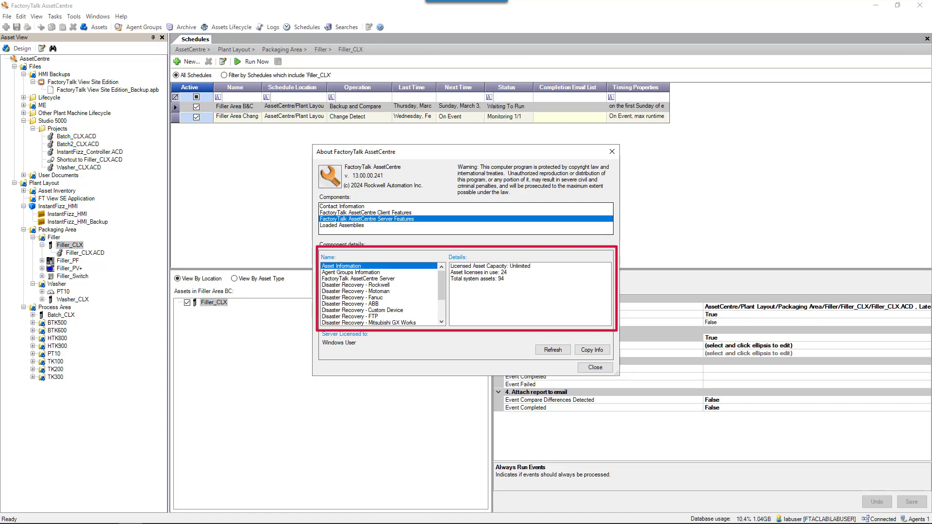
{"action": "left_click", "coordinate": [355, 285]}
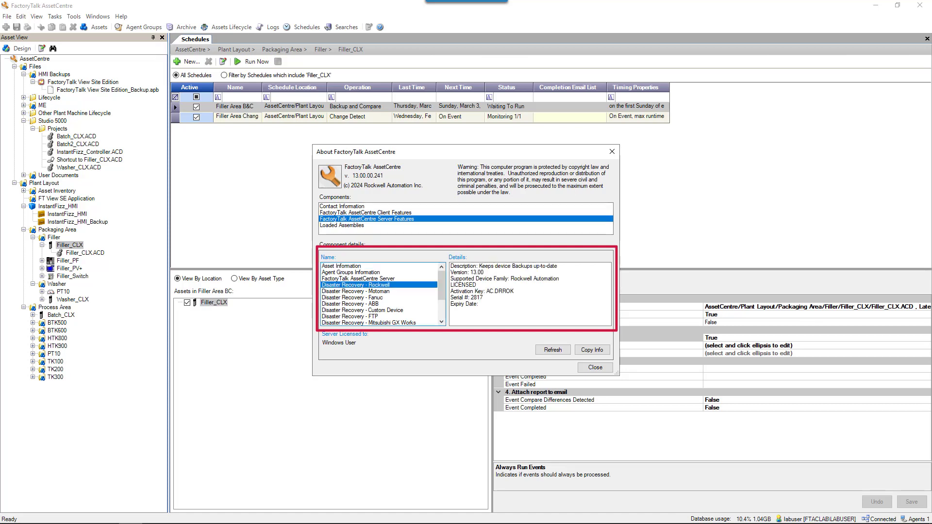